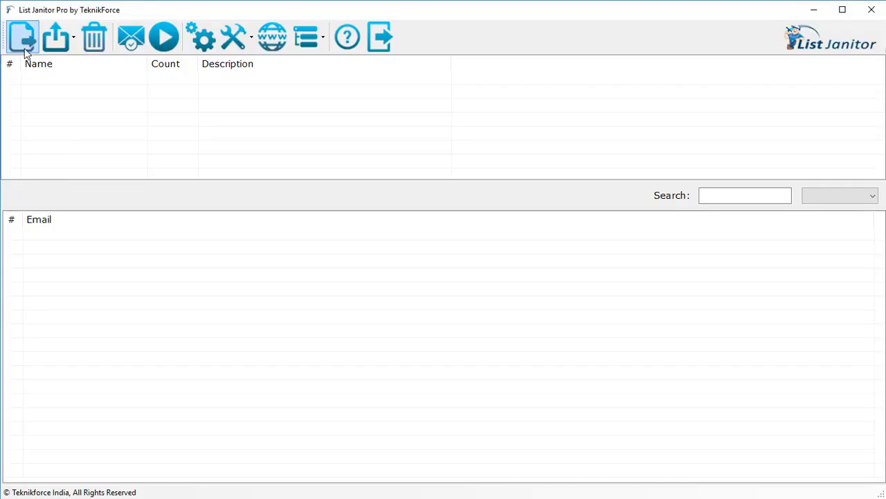
# Import test.txt from the Suppressions folder and display its 61 addresses, all Unchecked.
pyautogui.click(23, 39)
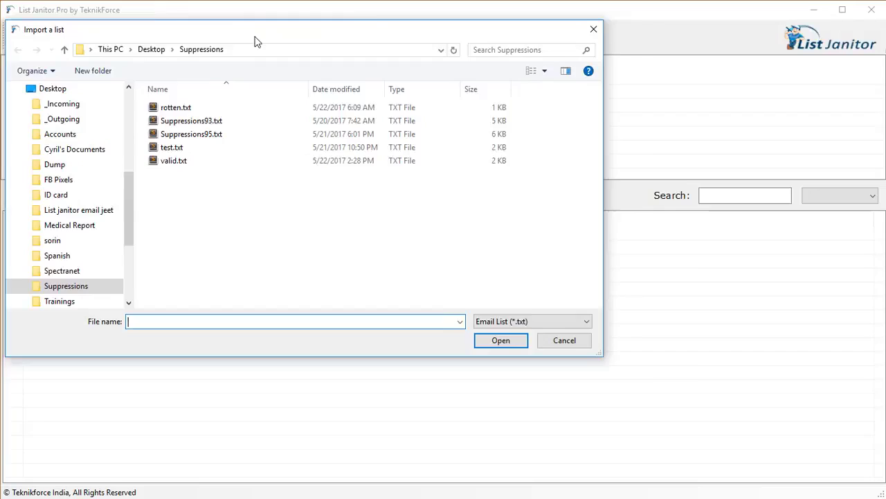
pyautogui.moveTo(253, 39); pyautogui.dragTo(334, 89)
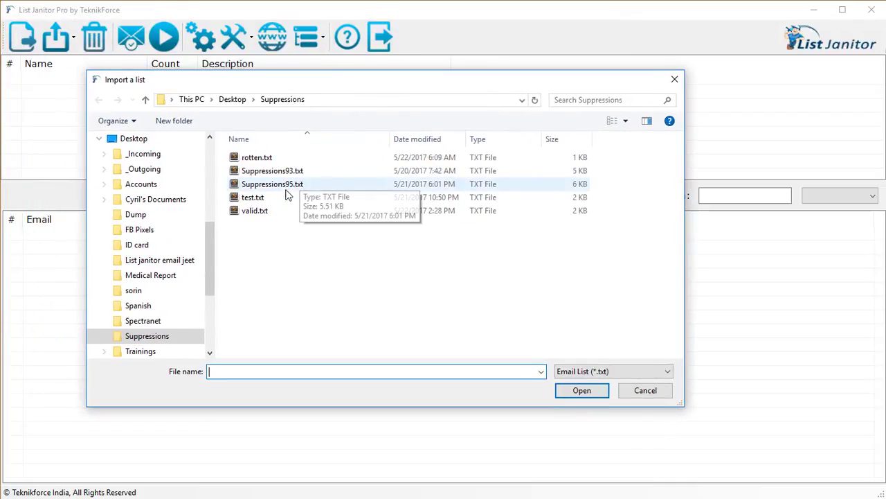
pyautogui.doubleClick(262, 200)
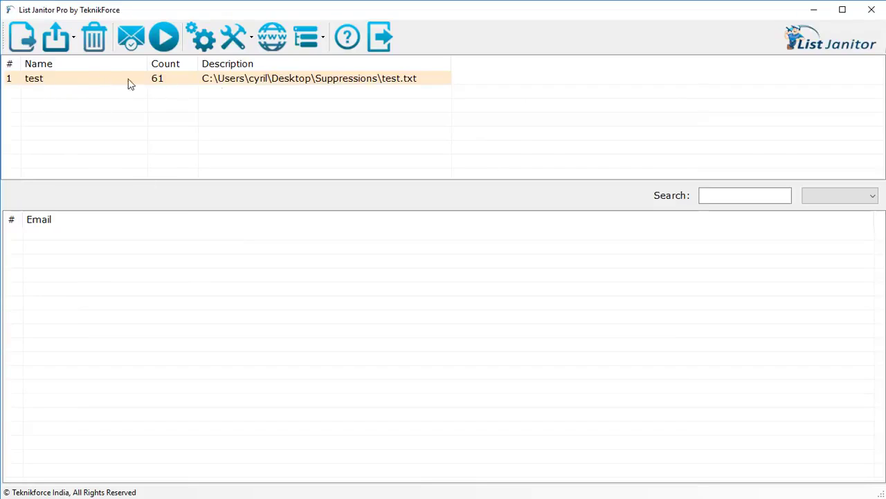
pyautogui.click(203, 83)
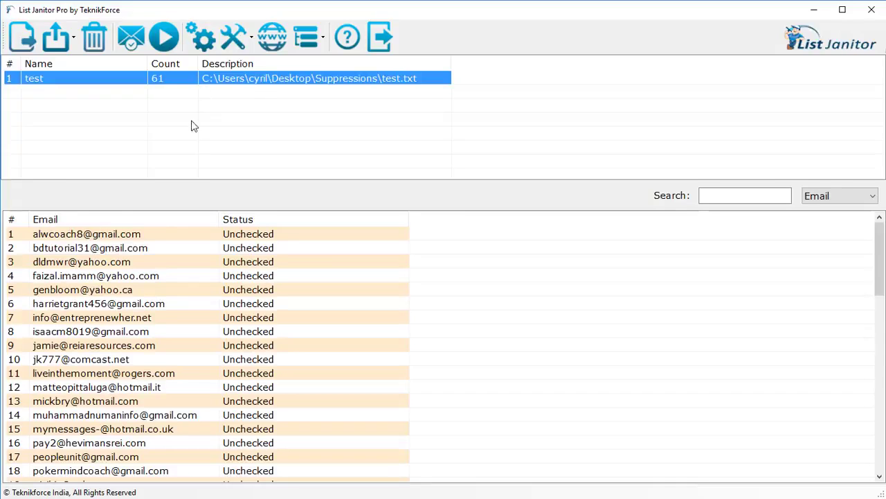
pyautogui.scroll(-10, 196, 306)
pyautogui.scroll(7, 196, 307)
pyautogui.scroll(3, 196, 307)
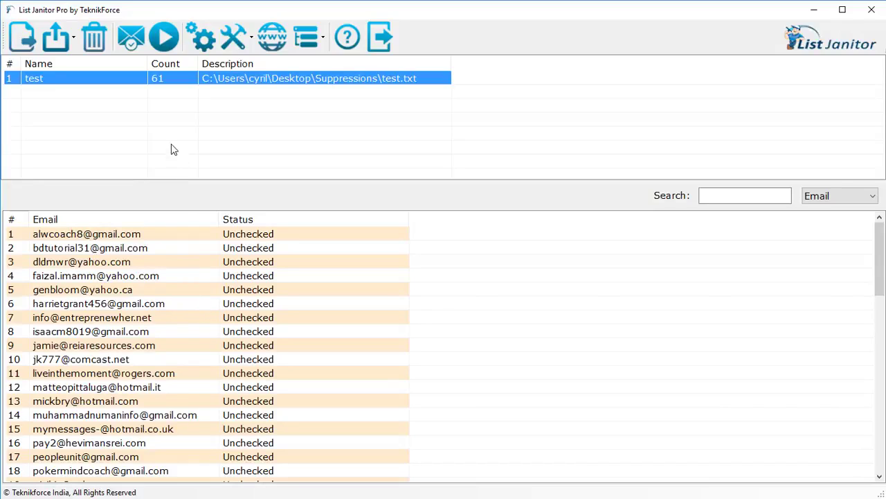
# Run Start Checking on the test list and let the email check finish.
pyautogui.click(167, 42)
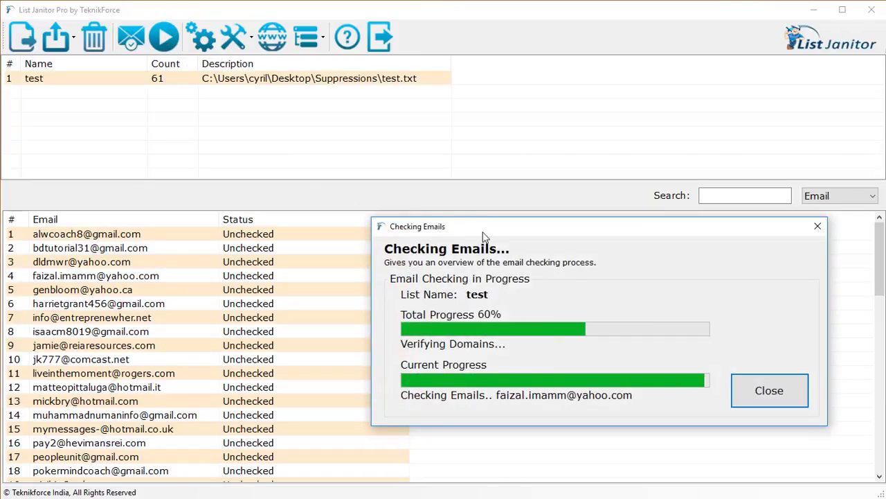
pyautogui.moveTo(484, 236); pyautogui.dragTo(326, 152)
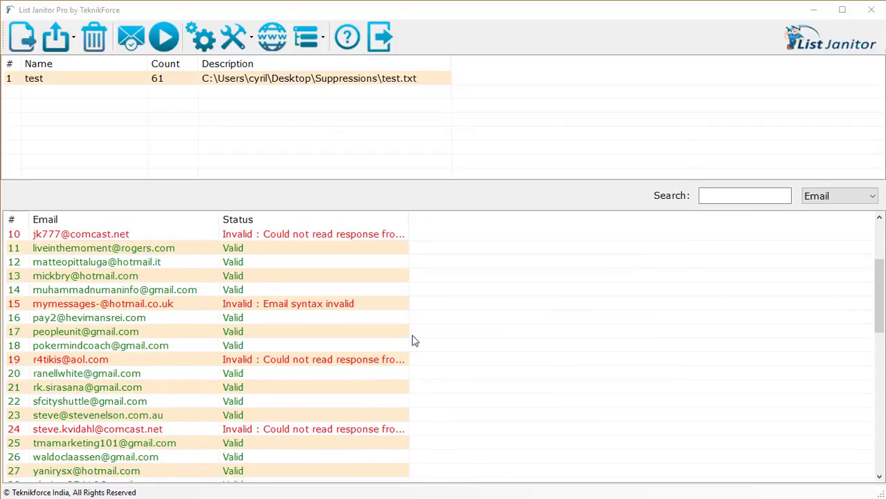
# Drag the Status column wider so the full invalid reasons fit.
pyautogui.scroll(1, 341, 331)
pyautogui.scroll(2, 341, 331)
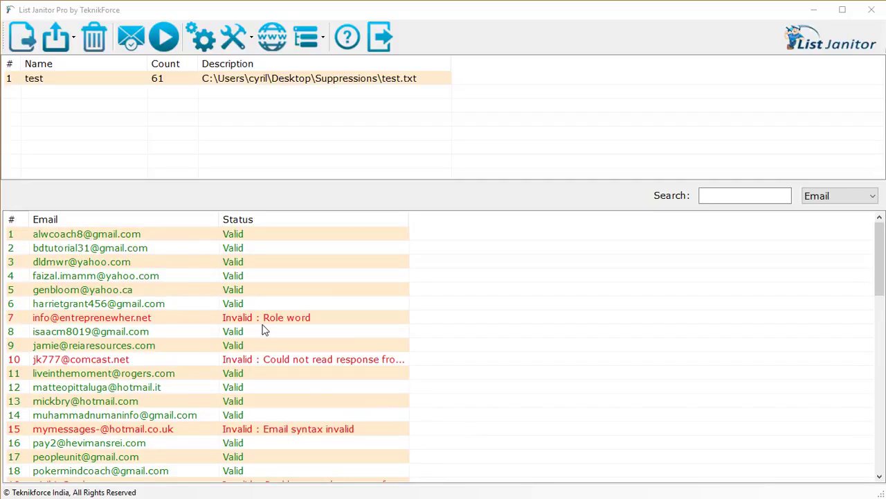
pyautogui.scroll(-2, 263, 331)
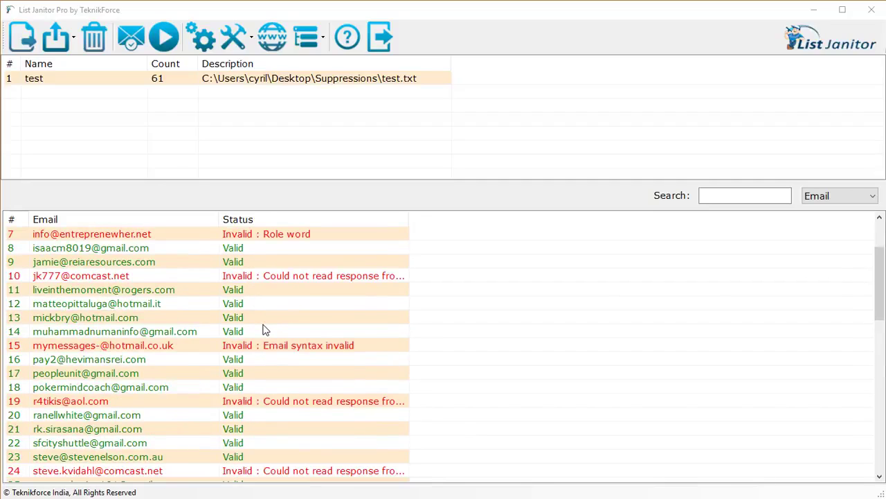
pyautogui.moveTo(409, 219); pyautogui.dragTo(499, 239)
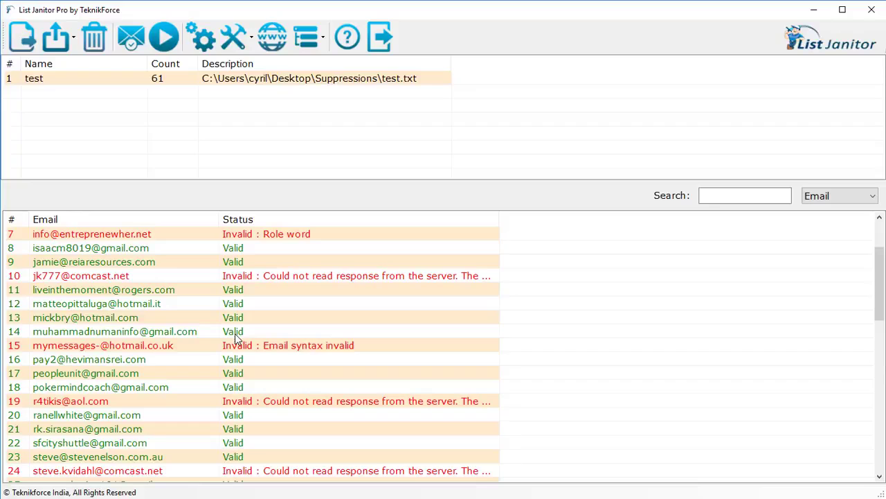
# Inspect row 7 (Role word), row 15 (invalid syntax) and row 24 (no server response).
pyautogui.scroll(2, 235, 336)
pyautogui.click(282, 320)
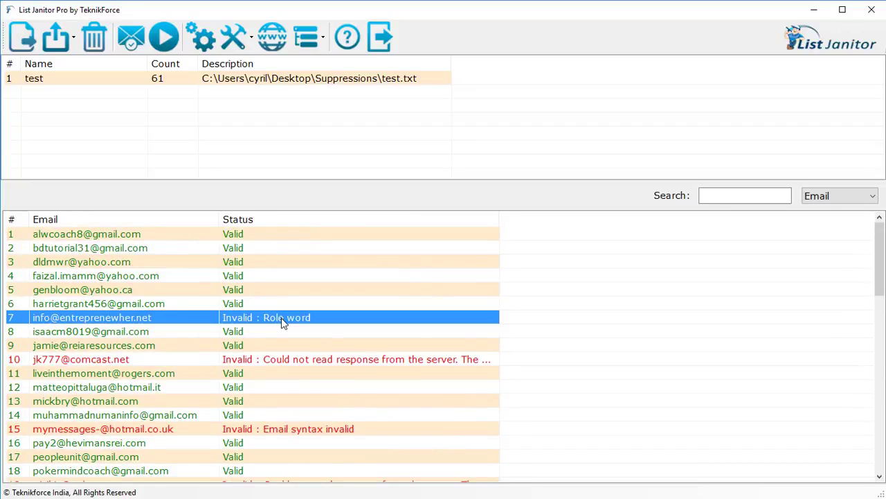
pyautogui.scroll(-1, 310, 388)
pyautogui.click(307, 388)
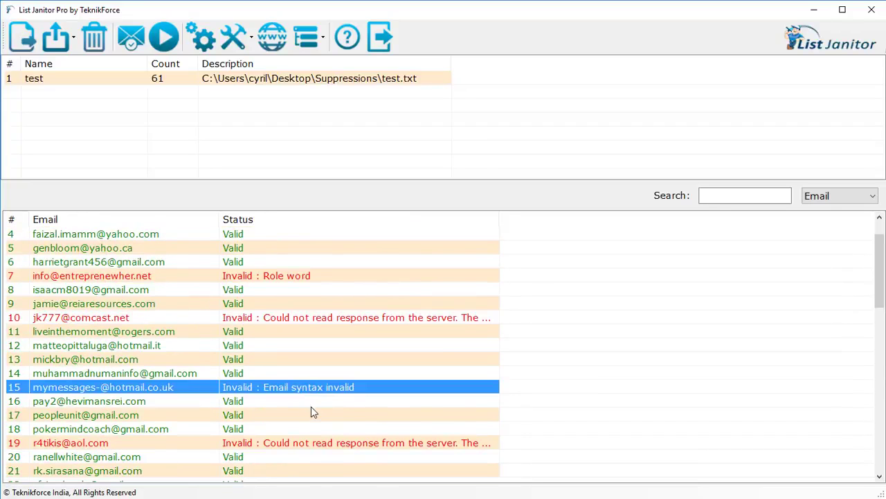
pyautogui.scroll(-1, 312, 412)
pyautogui.scroll(-2, 312, 416)
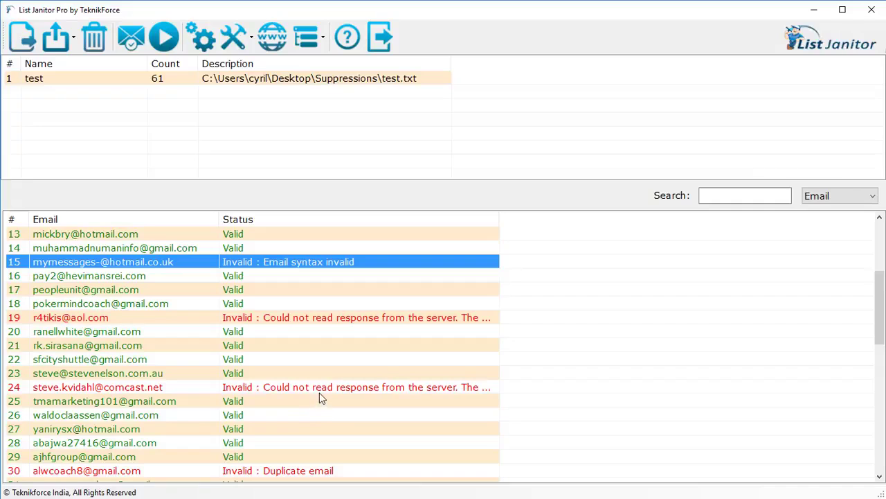
pyautogui.click(320, 394)
# Inspect rows 30 and 32, both flagged as Duplicate email.
pyautogui.scroll(-3, 261, 393)
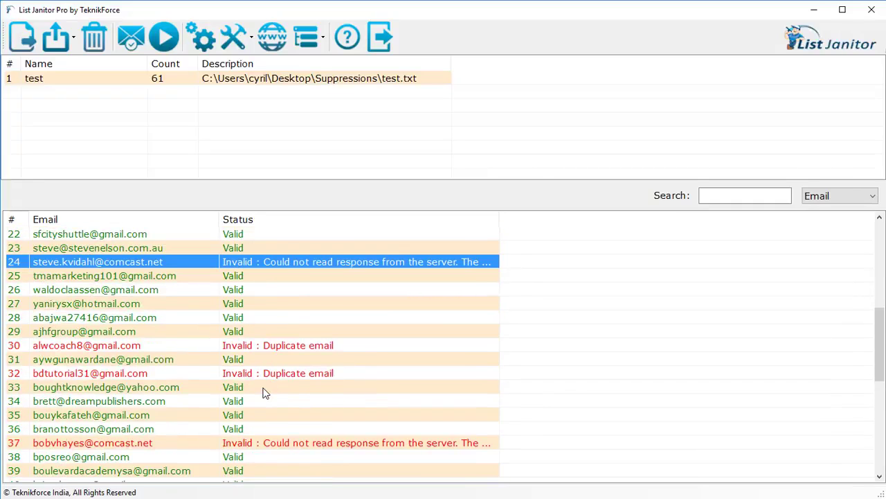
pyautogui.click(290, 348)
pyautogui.click(298, 378)
pyautogui.scroll(-6, 305, 388)
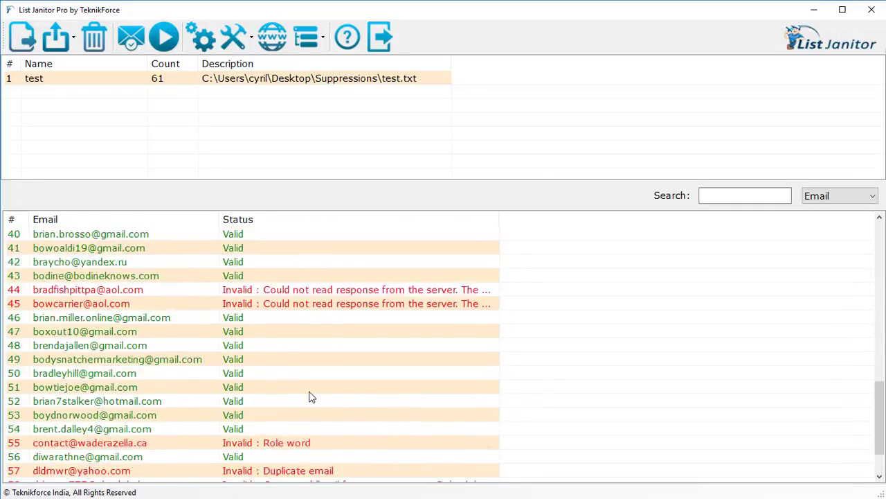
pyautogui.scroll(-2, 310, 396)
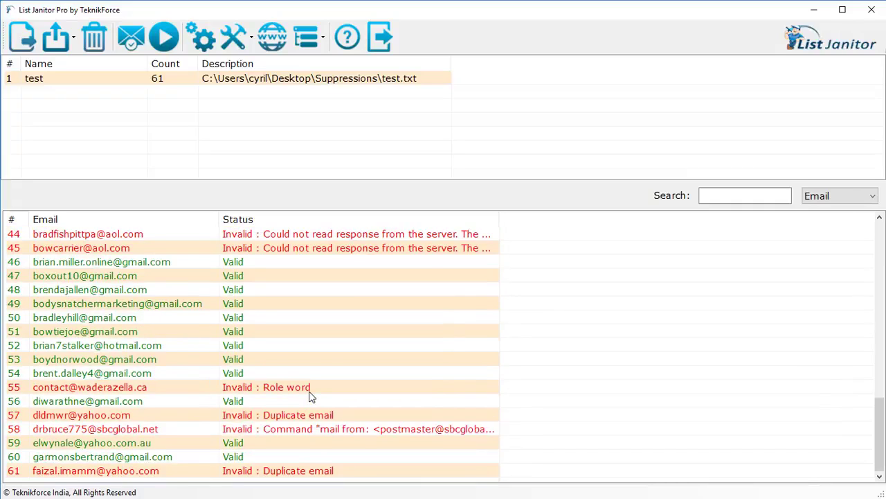
pyautogui.scroll(4, 308, 381)
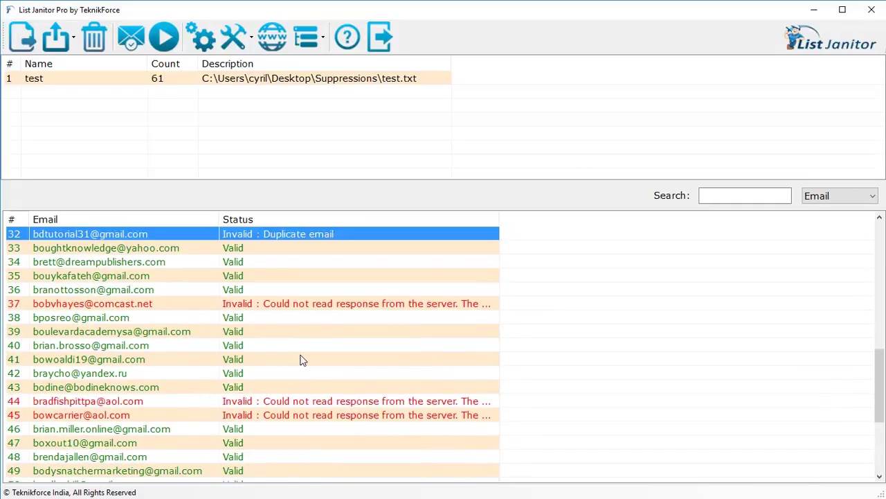
pyautogui.scroll(10, 302, 359)
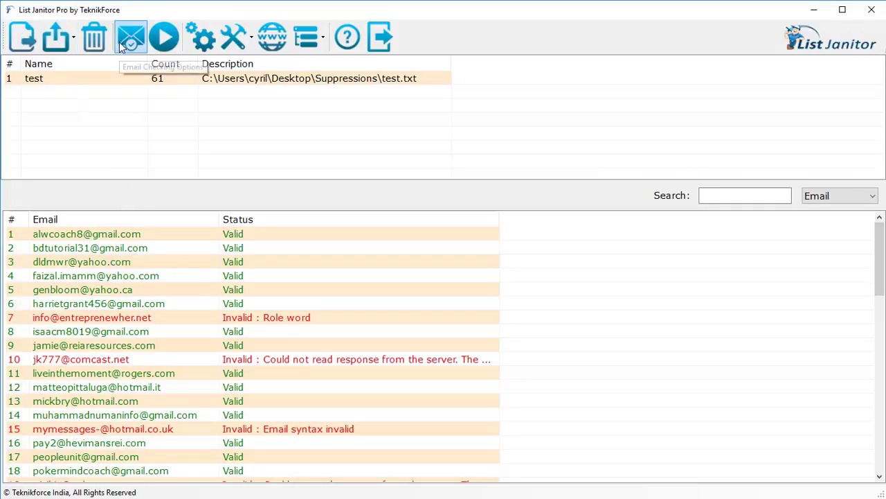
pyautogui.click(69, 40)
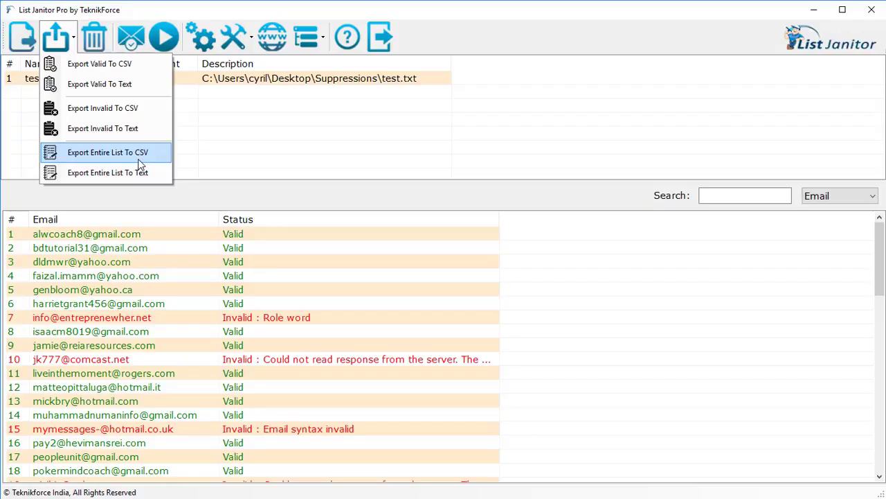
pyautogui.click(422, 410)
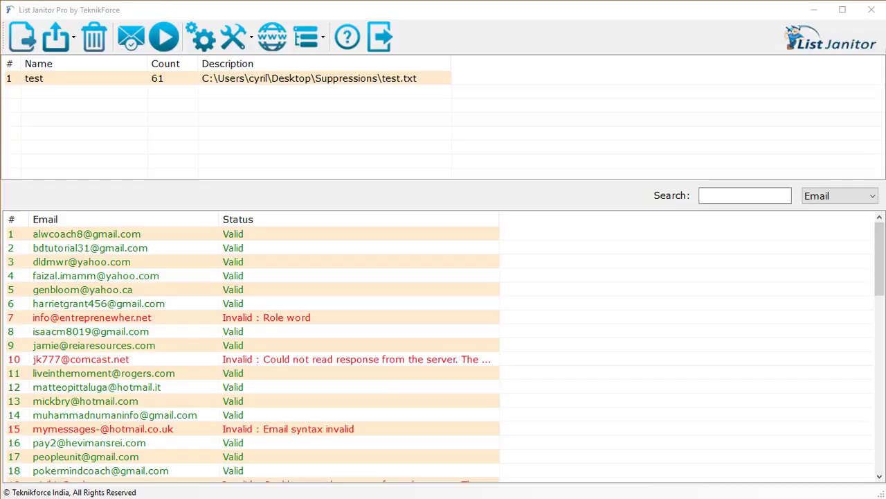
# Import rotten.txt as a second list and display its 9 Unchecked addresses.
pyautogui.click(239, 41)
pyautogui.click(239, 43)
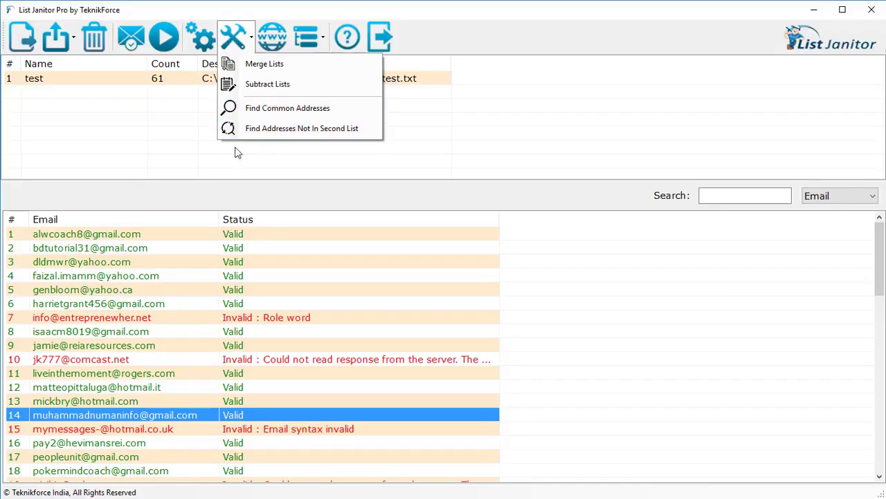
pyautogui.click(170, 133)
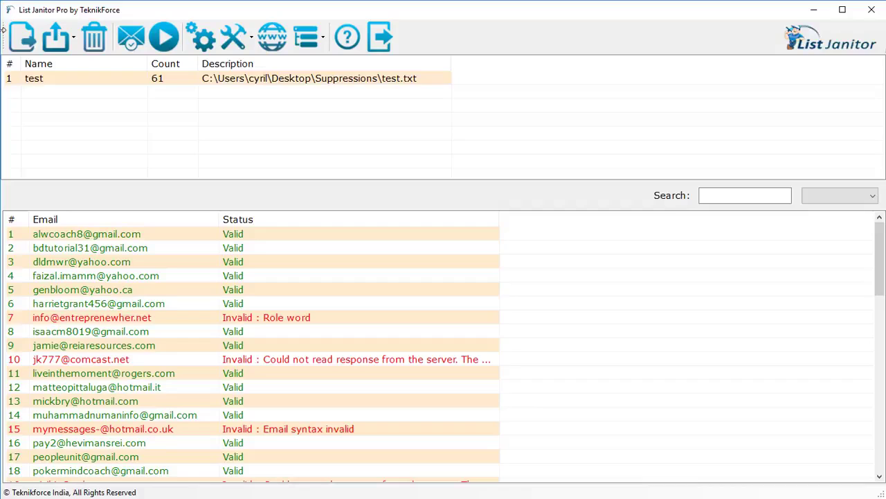
pyautogui.click(22, 36)
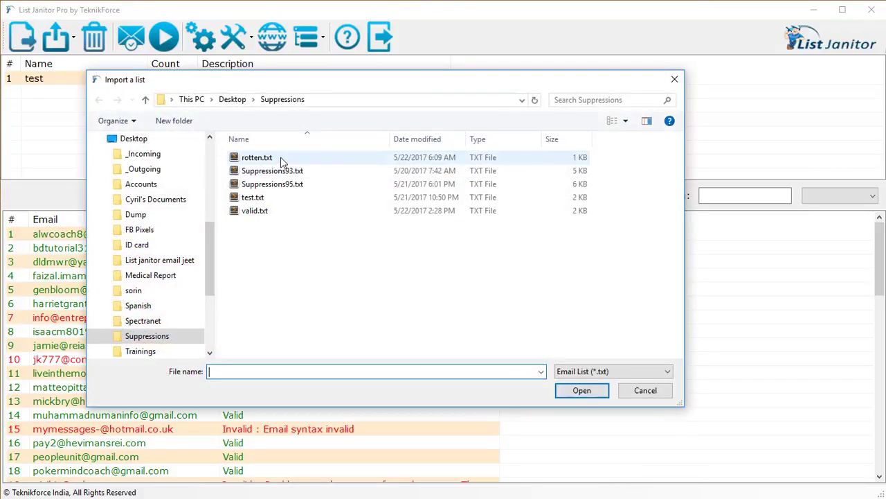
pyautogui.doubleClick(279, 158)
pyautogui.click(109, 92)
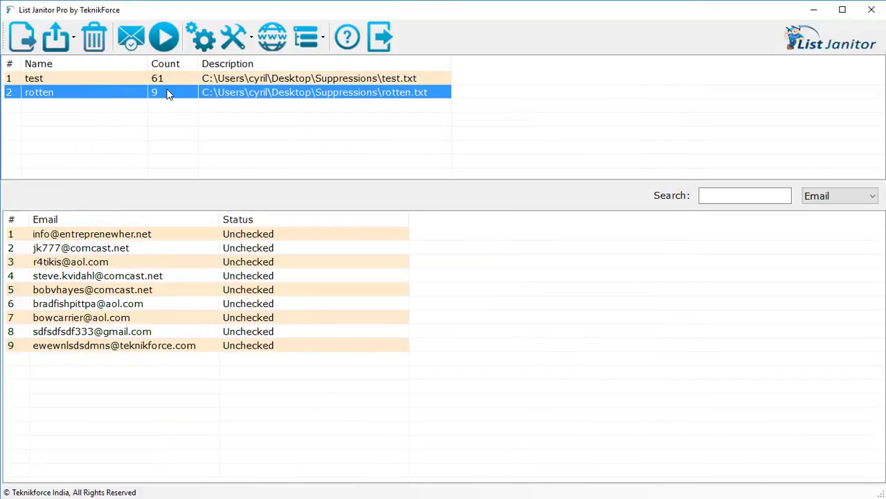
pyautogui.click(233, 37)
# Merge test and rotten into a new 63-address list named 'all' and display it.
pyautogui.click(242, 67)
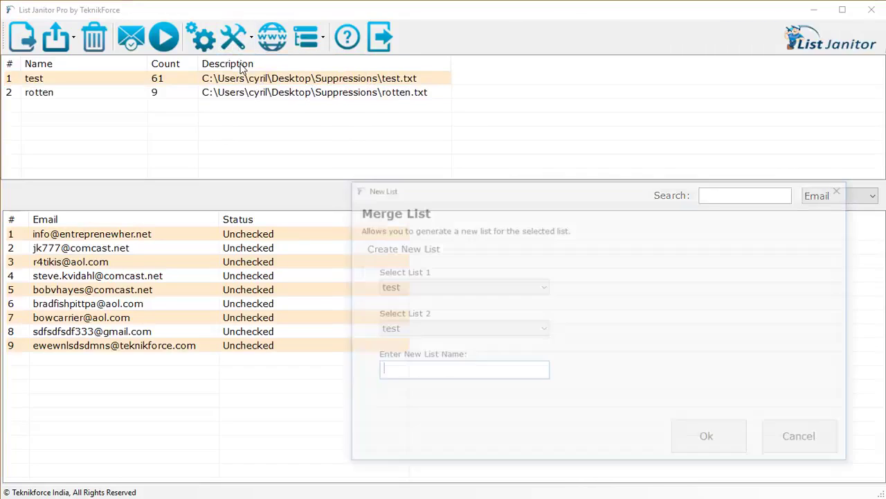
pyautogui.click(428, 286)
pyautogui.click(426, 303)
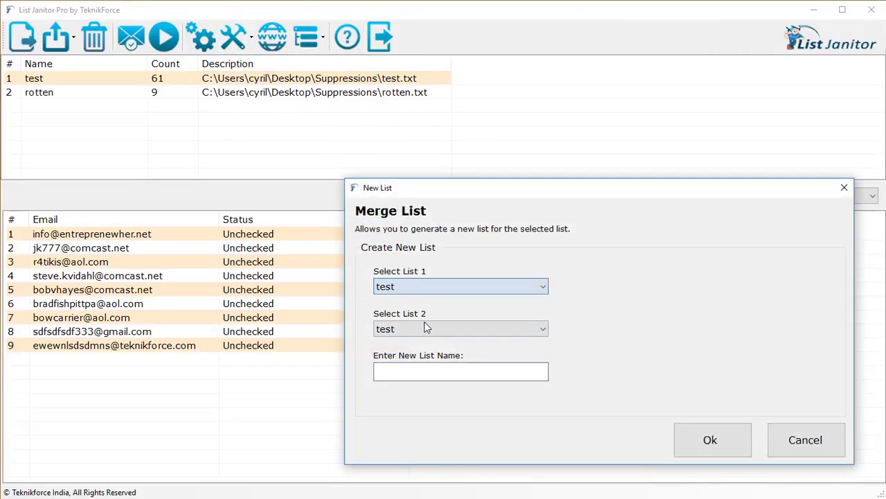
pyautogui.click(424, 328)
pyautogui.click(424, 357)
pyautogui.click(436, 373)
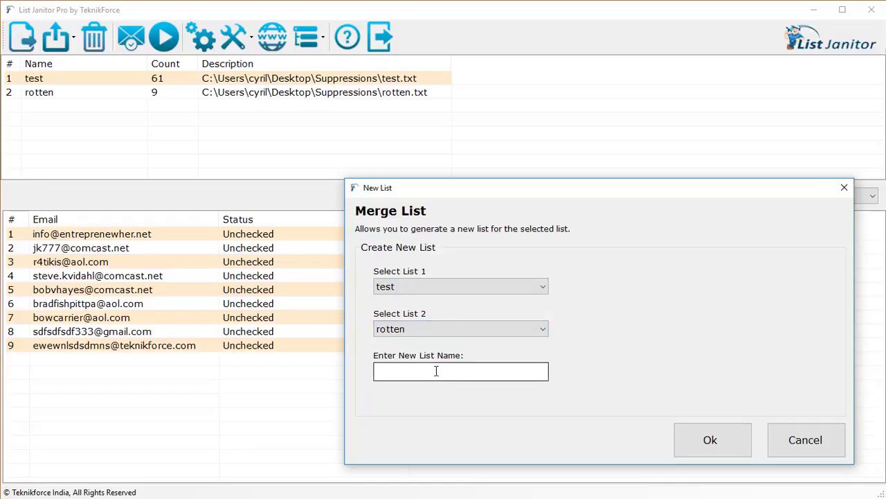
pyautogui.click(436, 371)
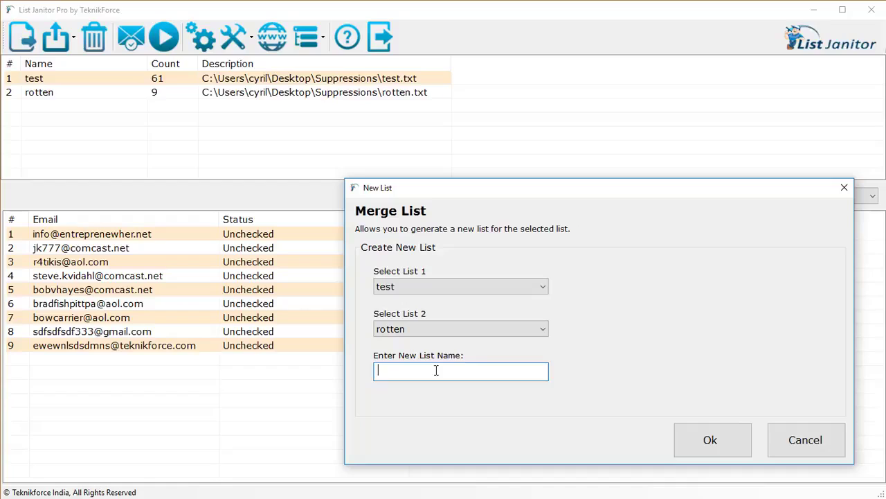
pyautogui.write('all')
pyautogui.click(686, 447)
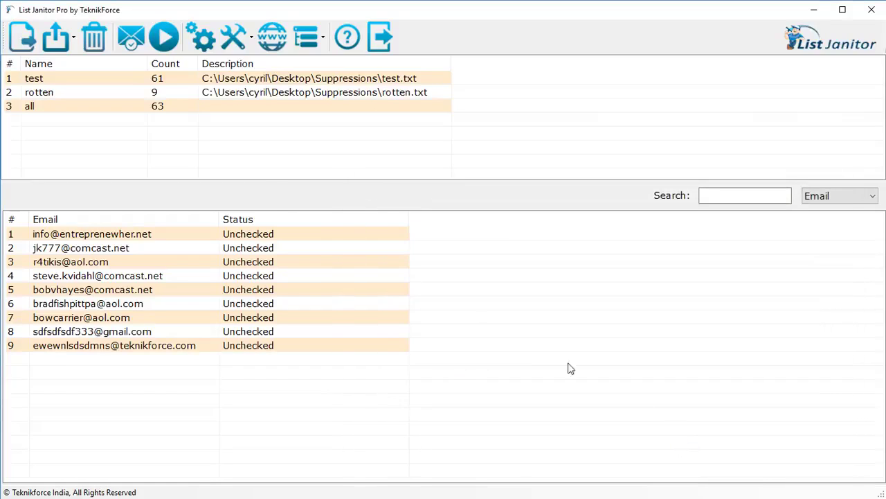
pyautogui.click(235, 111)
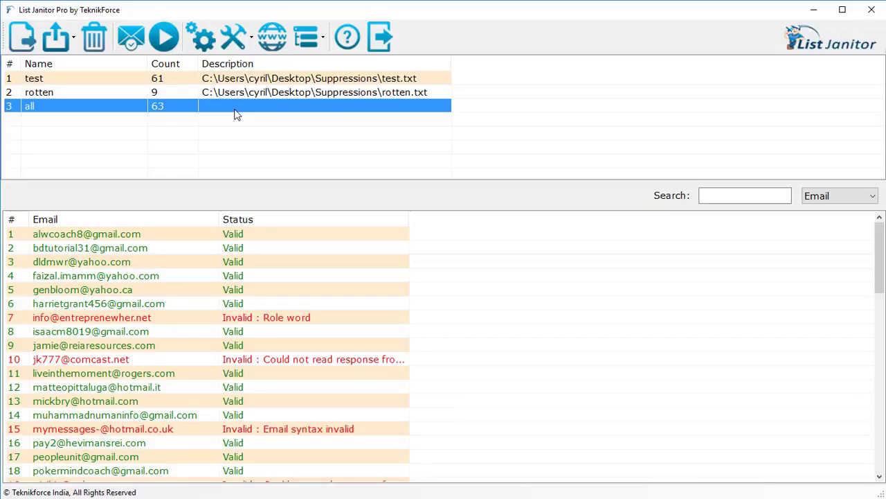
# Subtract rotten from all into a new 54-address list named 'test3' and display it.
pyautogui.click(234, 37)
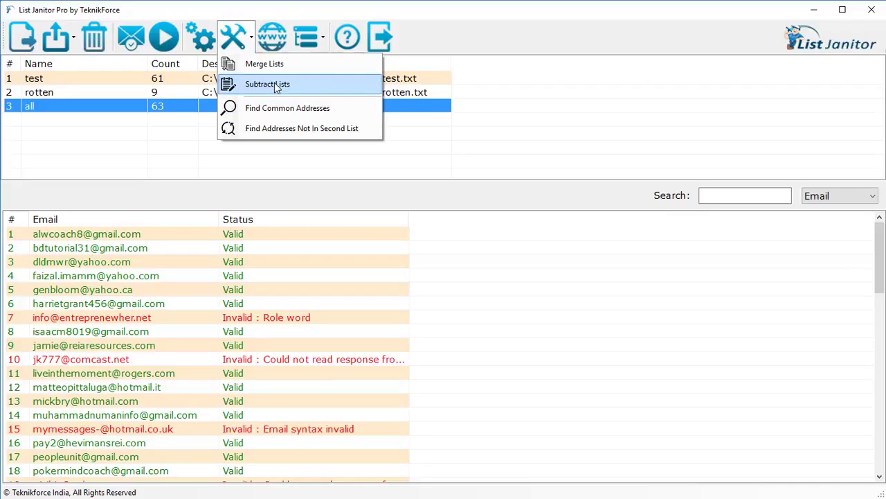
pyautogui.click(276, 84)
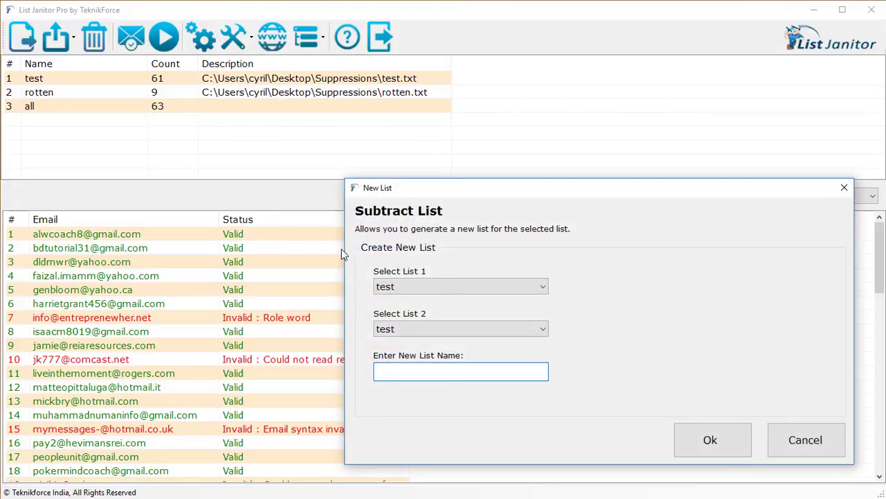
pyautogui.click(447, 287)
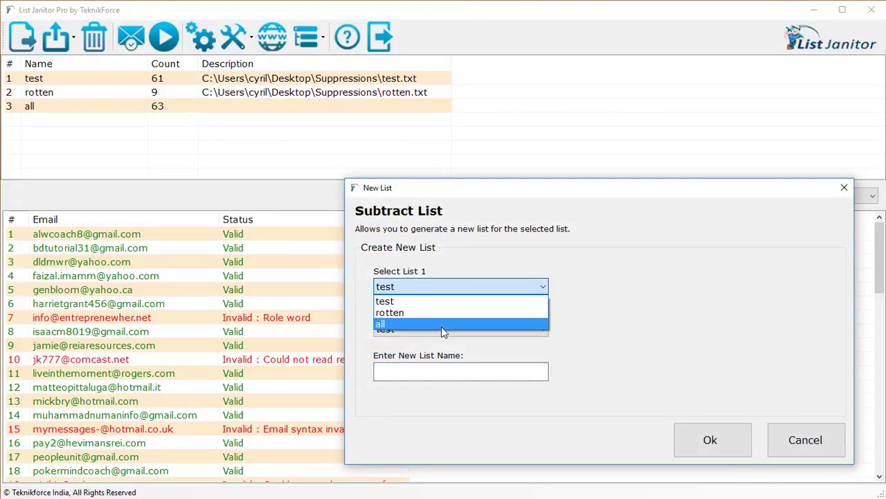
pyautogui.click(441, 326)
pyautogui.click(443, 330)
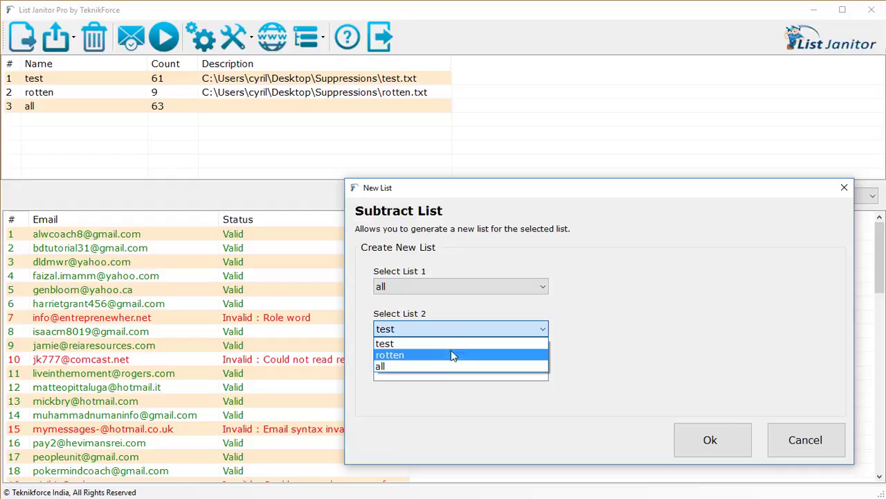
pyautogui.click(453, 357)
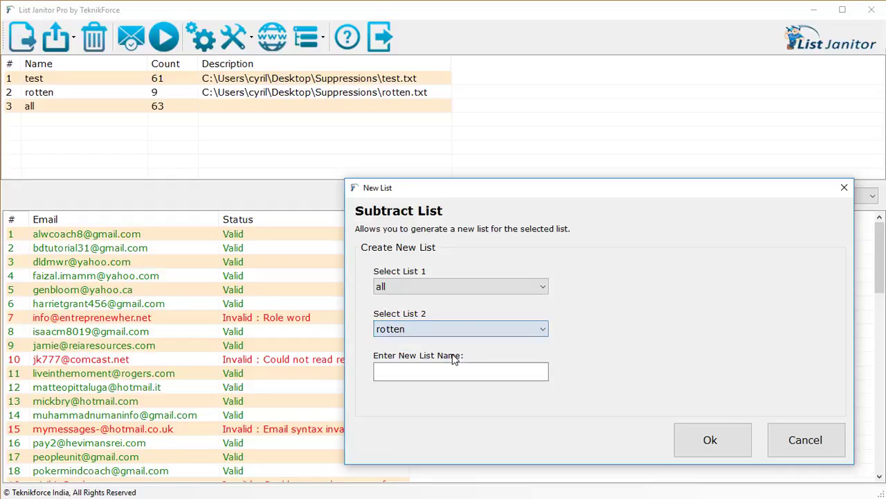
pyautogui.click(456, 368)
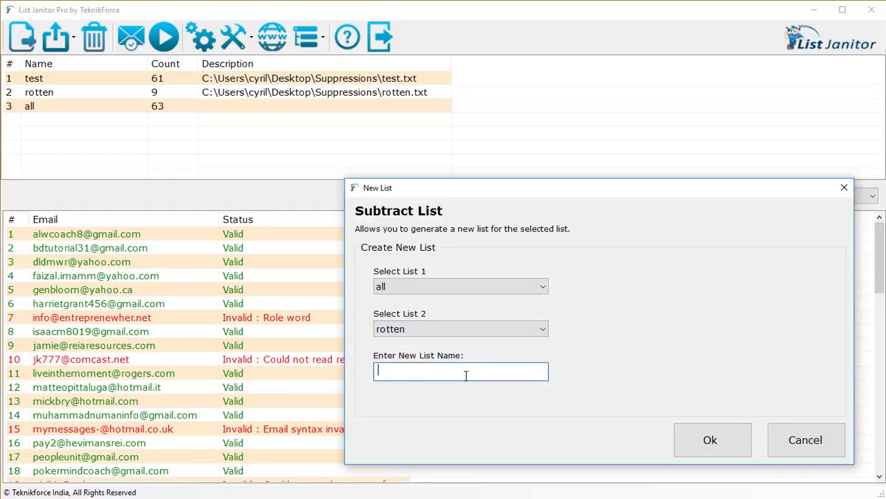
pyautogui.write('test3')
pyautogui.click(709, 449)
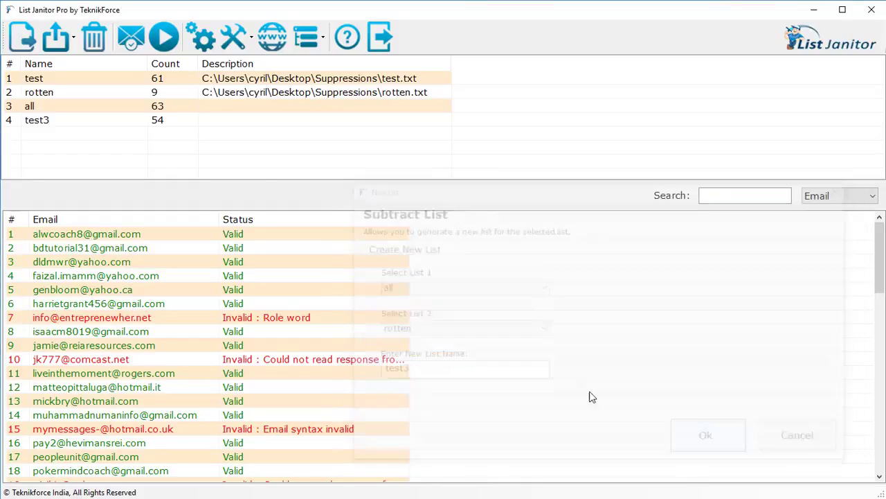
pyautogui.click(255, 125)
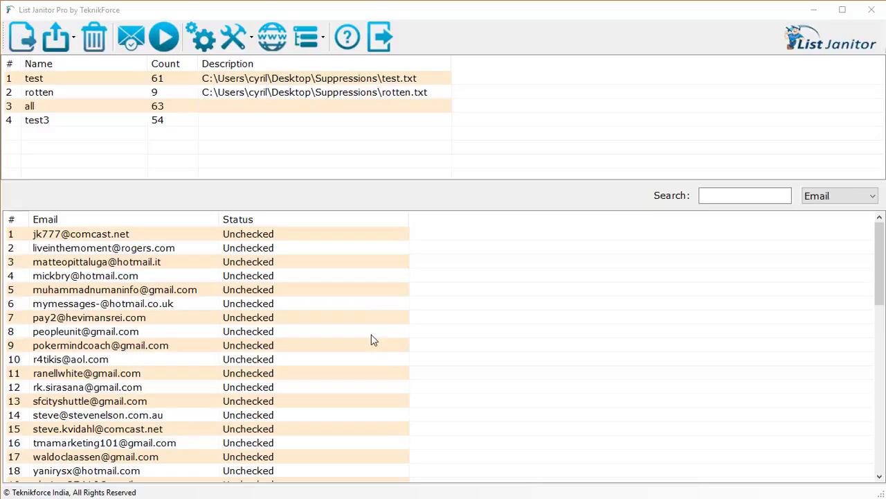
# Reselect the test list to display its Valid and Invalid addresses again.
pyautogui.click(273, 79)
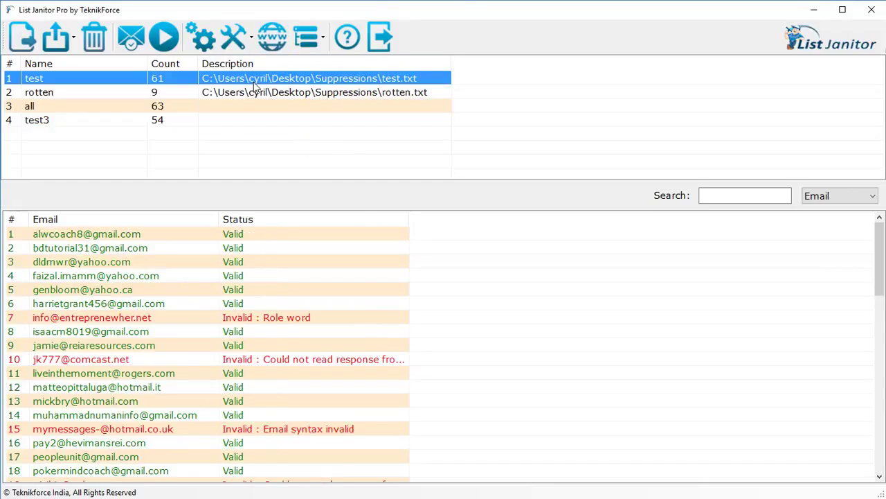
# Use Domain Stats to make a gmail.com sub-list of test's 33 addresses and view it.
pyautogui.click(274, 38)
pyautogui.moveTo(467, 193); pyautogui.dragTo(352, 123)
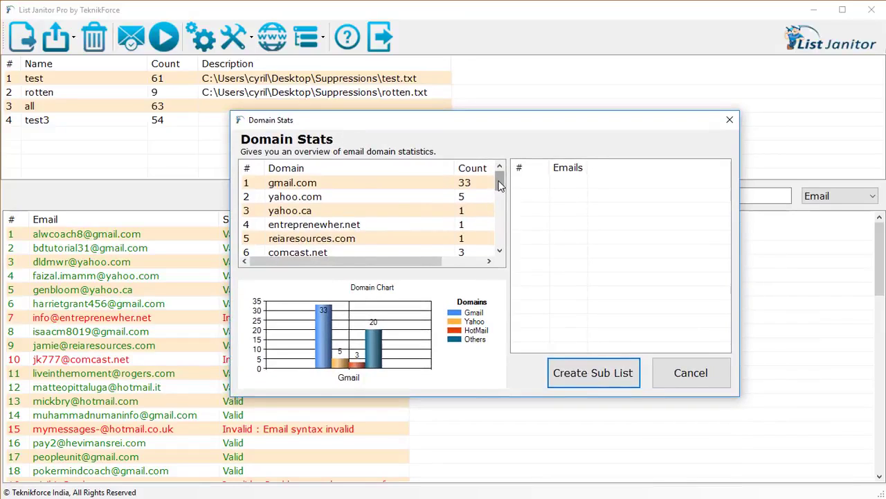
pyautogui.click(486, 184)
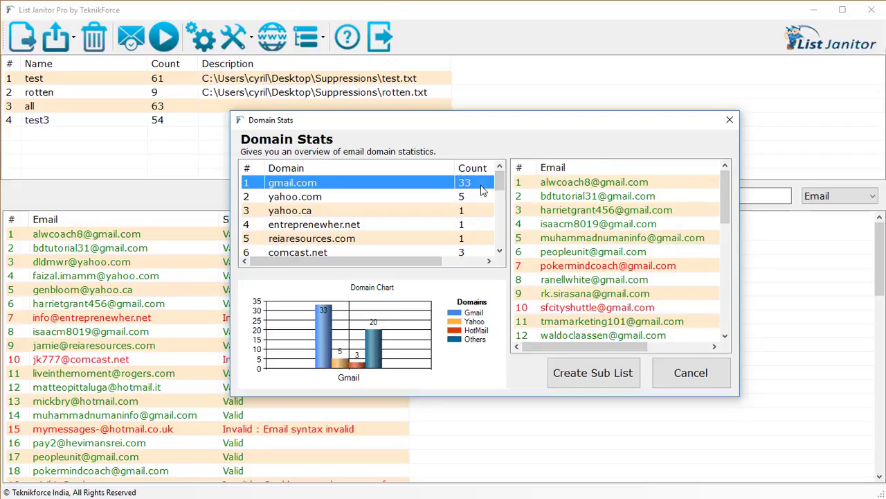
pyautogui.moveTo(501, 182)
pyautogui.mouseDown()
pyautogui.moveTo(505, 257)
pyautogui.moveTo(499, 181)
pyautogui.mouseUp()
pyautogui.click(584, 374)
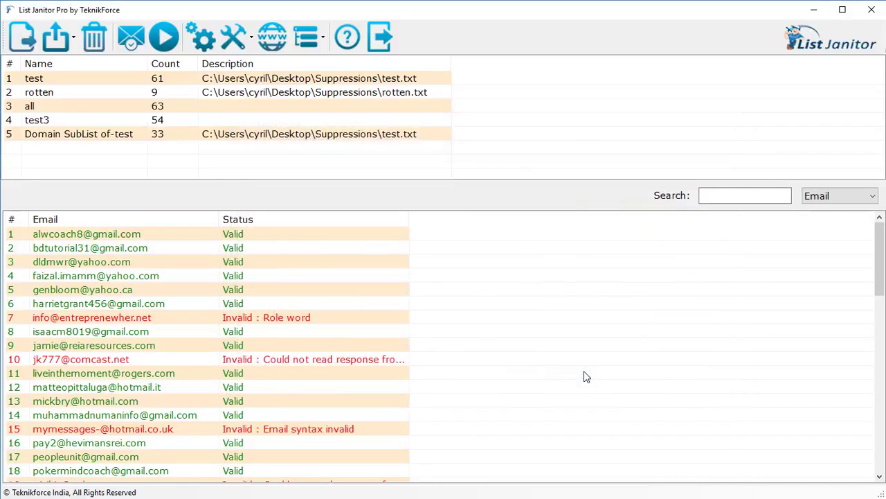
pyautogui.click(223, 139)
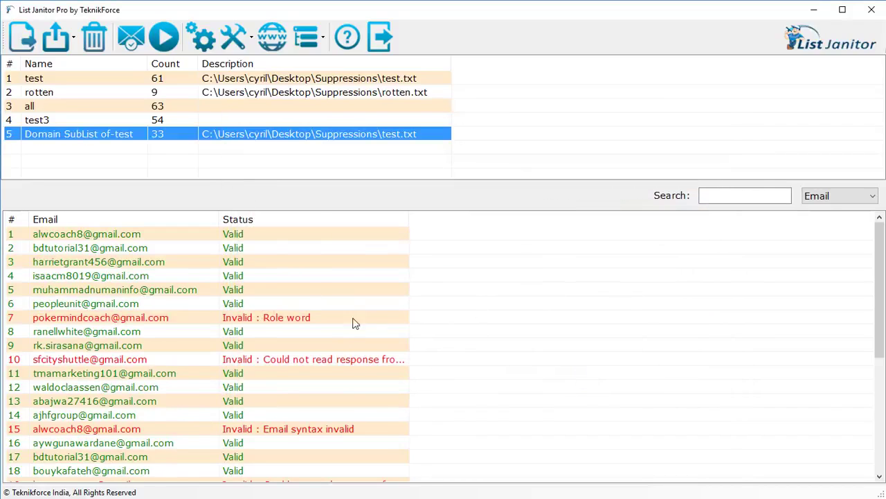
pyautogui.scroll(-5, 388, 308)
pyautogui.scroll(5, 388, 307)
# Make a Sub List By Count from test with Start Index 1 and Count 10.
pyautogui.click(236, 38)
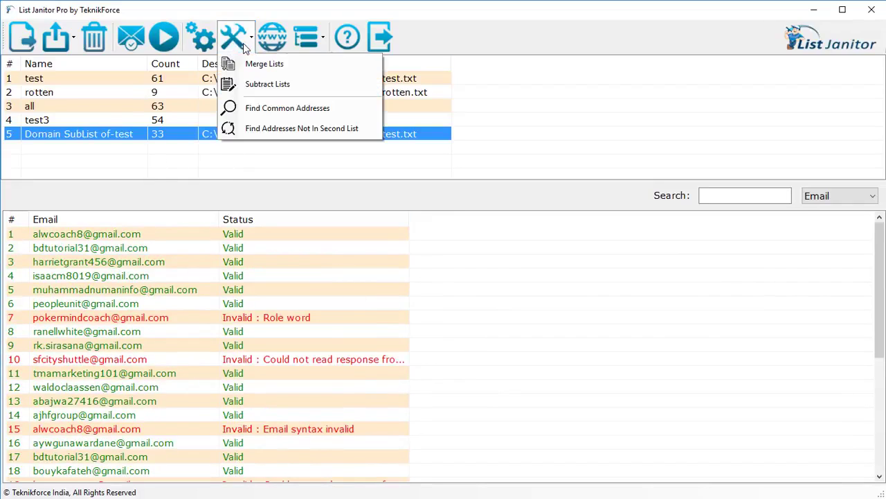
pyautogui.click(305, 48)
pyautogui.click(305, 47)
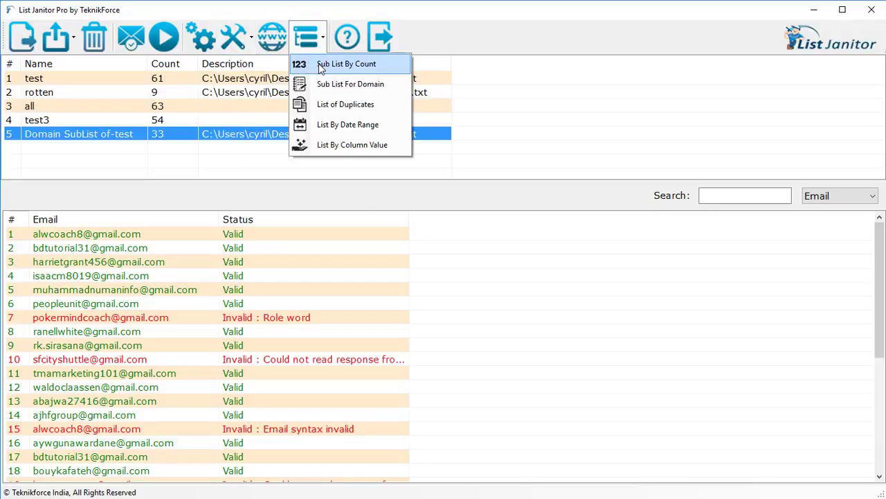
pyautogui.click(253, 108)
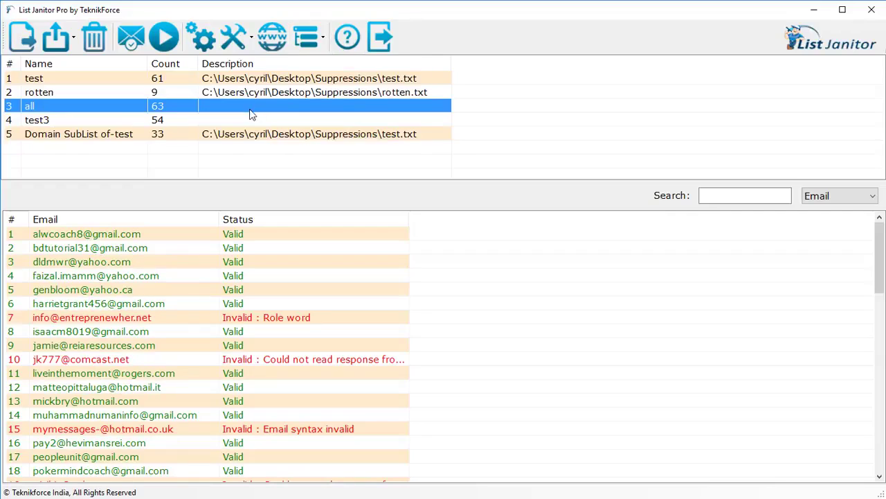
pyautogui.click(307, 36)
pyautogui.click(346, 64)
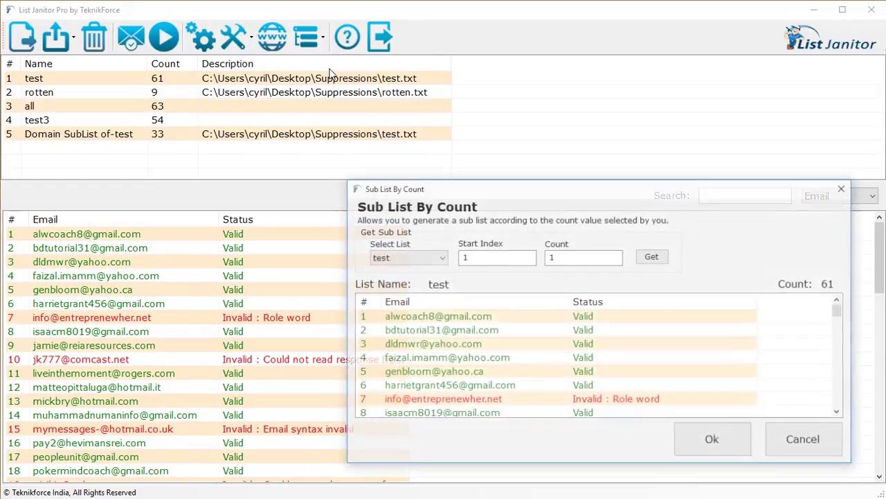
pyautogui.click(415, 257)
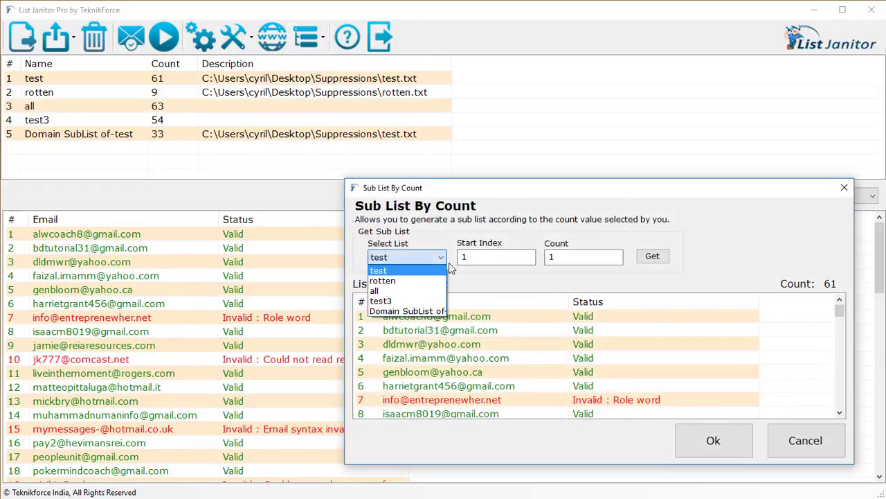
pyautogui.click(477, 259)
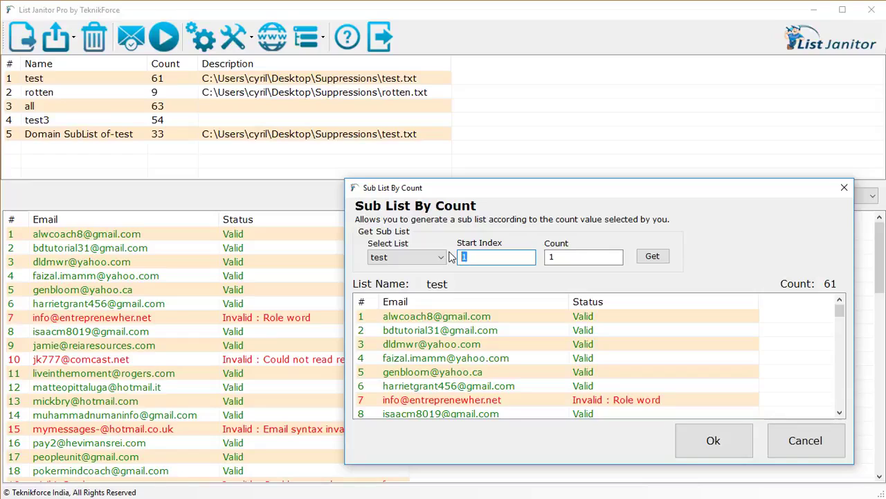
pyautogui.click(550, 257)
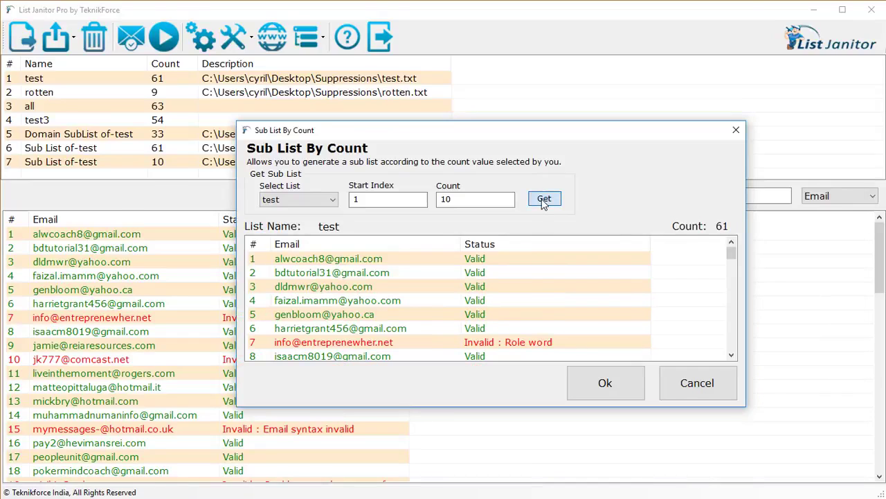
pyautogui.click(544, 199)
pyautogui.scroll(-1, 733, 280)
pyautogui.scroll(1, 733, 284)
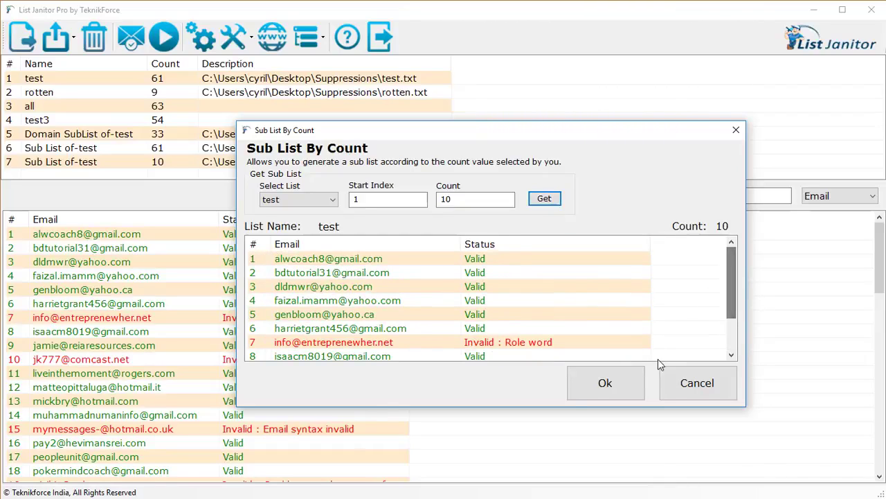
pyautogui.click(636, 380)
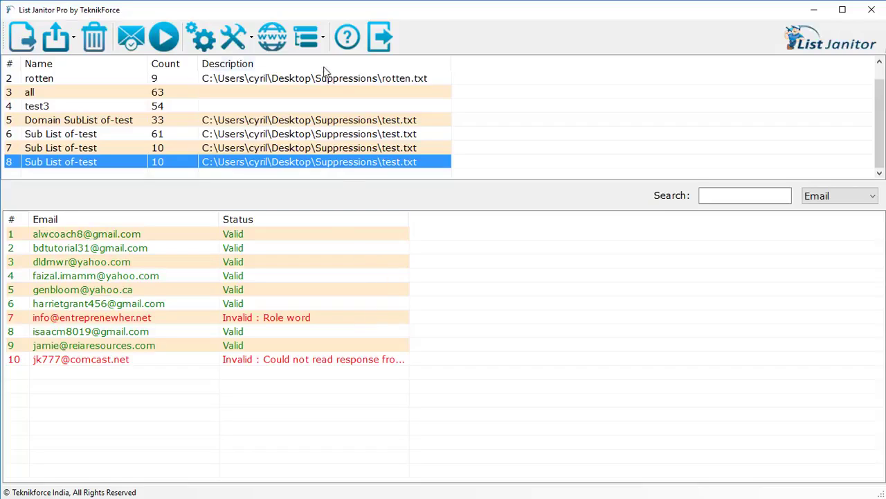
pyautogui.click(312, 37)
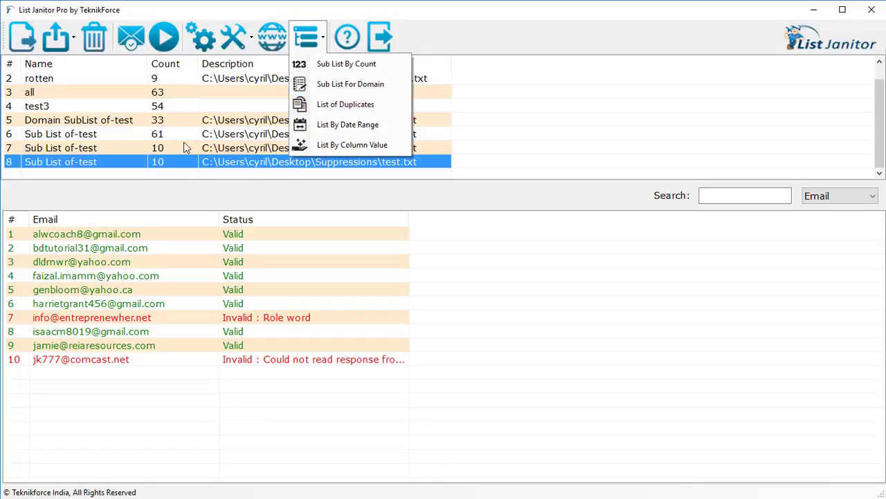
pyautogui.click(193, 90)
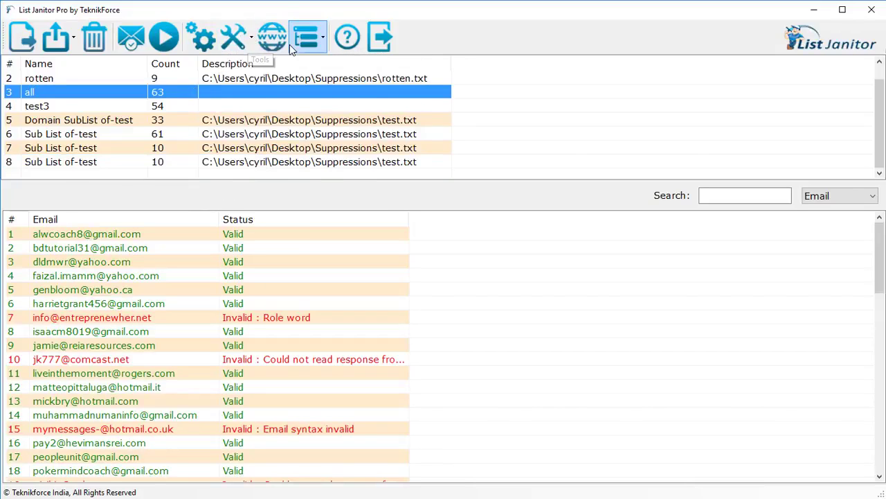
pyautogui.click(308, 38)
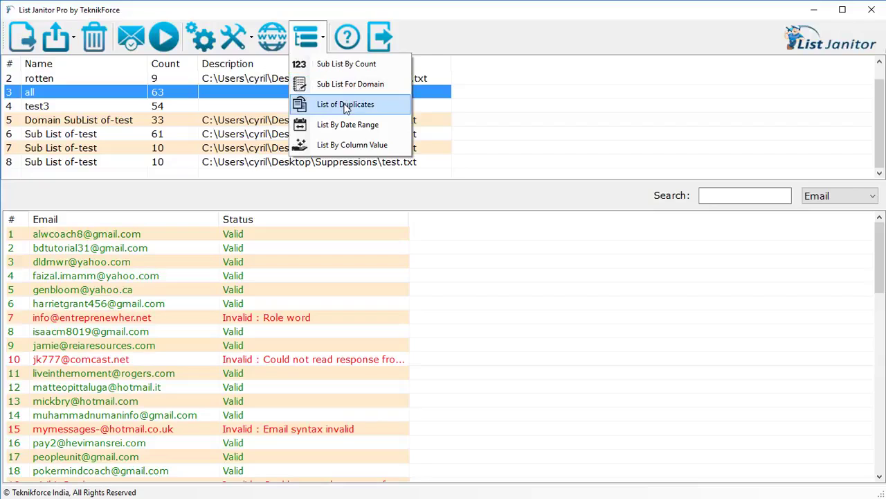
pyautogui.click(346, 105)
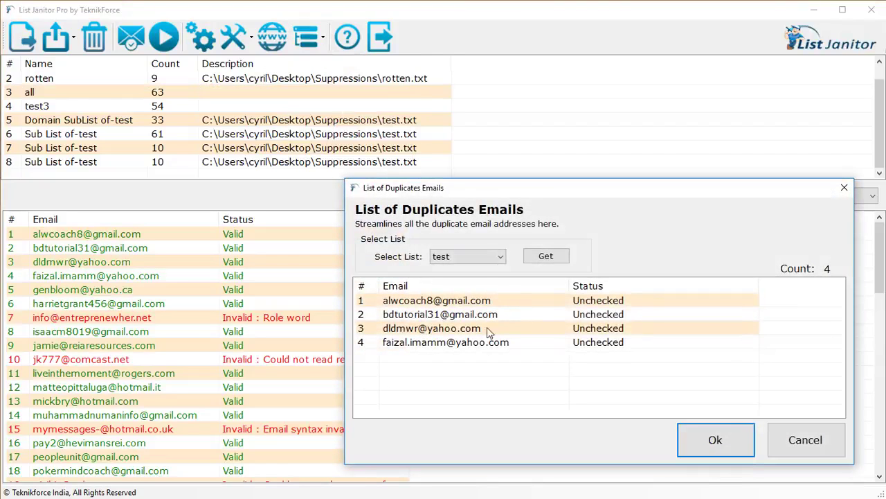
pyautogui.click(790, 441)
pyautogui.click(306, 37)
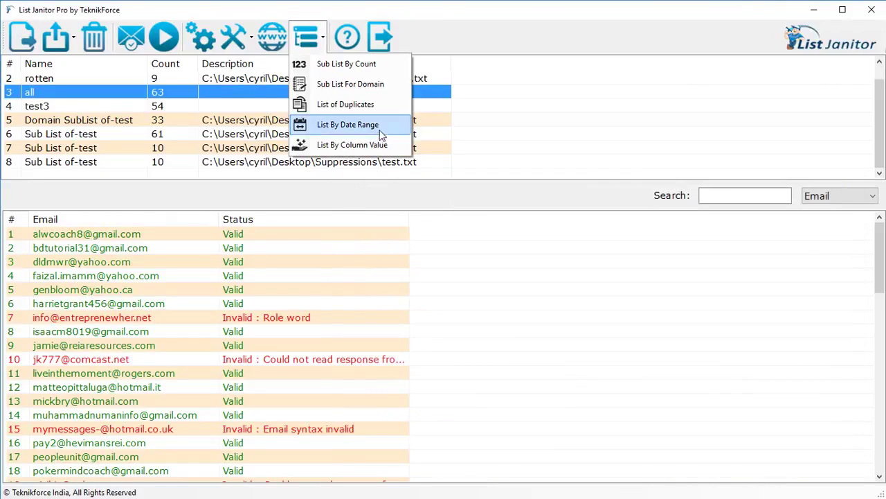